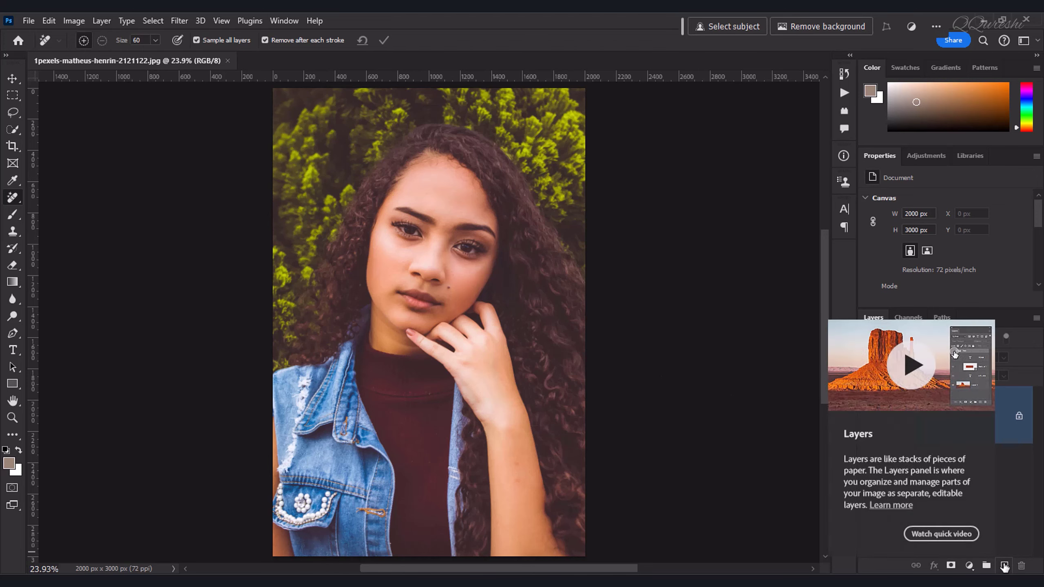
Step: Add a new empty layer for retouching and switch to the Remove Tool
click(1005, 567)
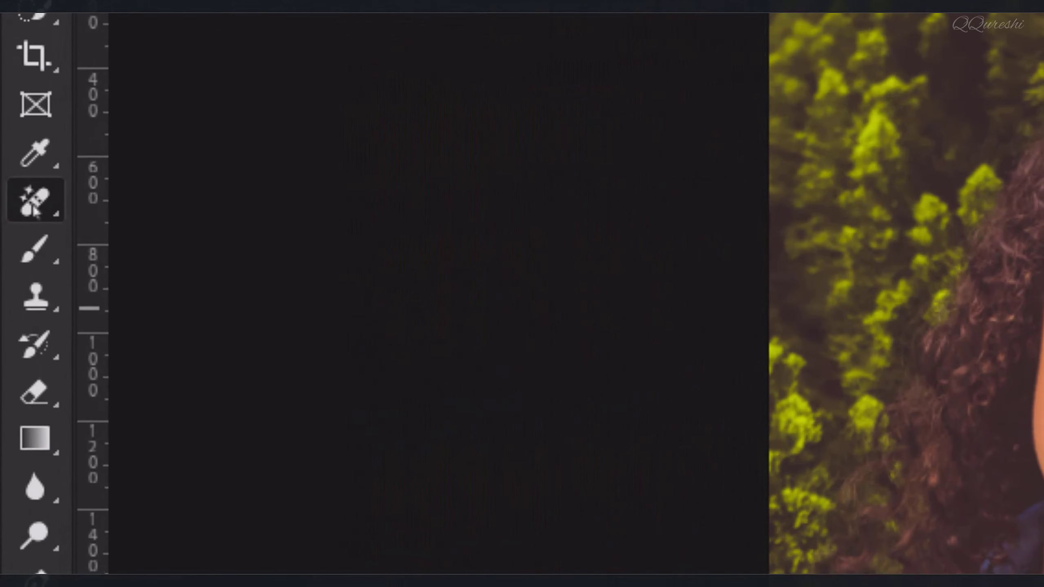
right_click(35, 211)
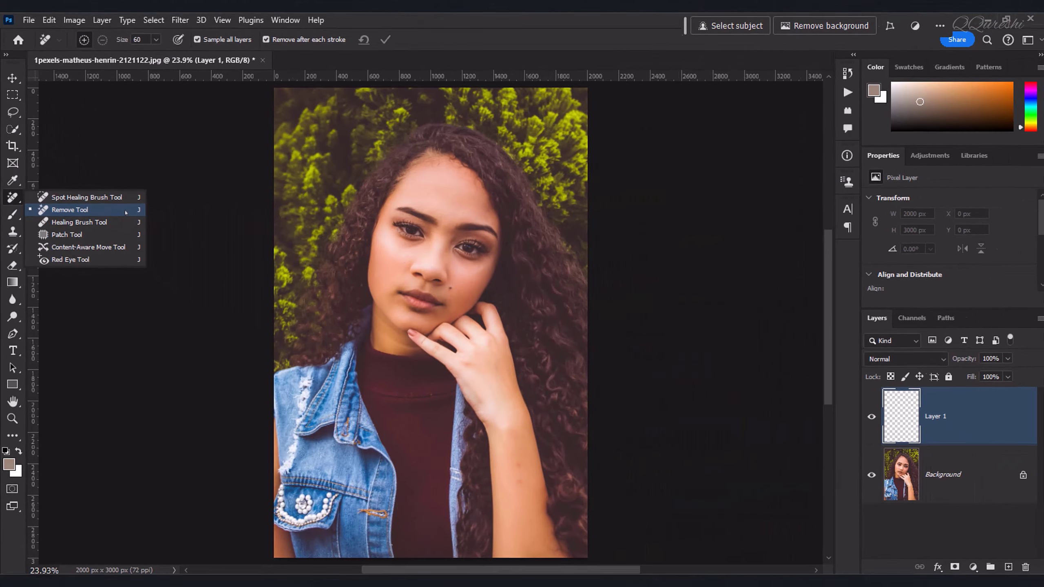
click(351, 238)
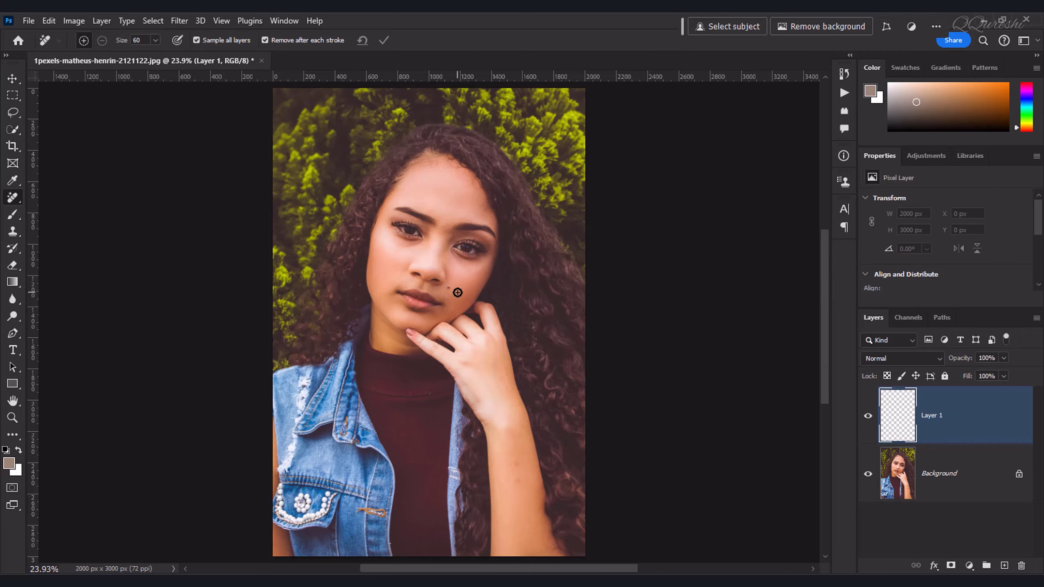
scroll(453, 264, up, 2)
scroll(436, 175, up, 2)
scroll(433, 154, up, 1)
Step: Remove seven blemishes on the brow, forehead, cheek, mouth and the mole below the nose
click(438, 215)
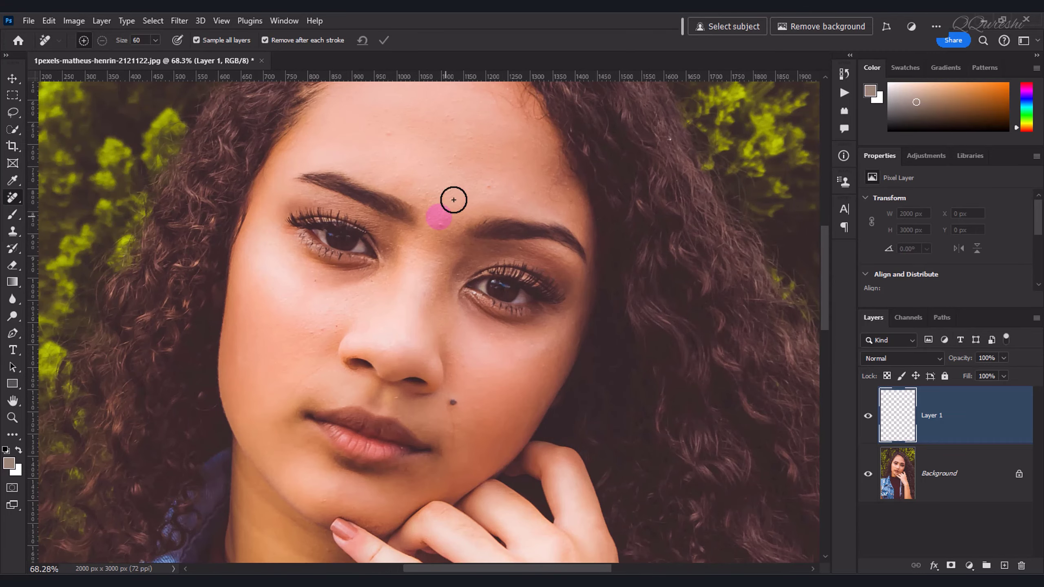
click(453, 402)
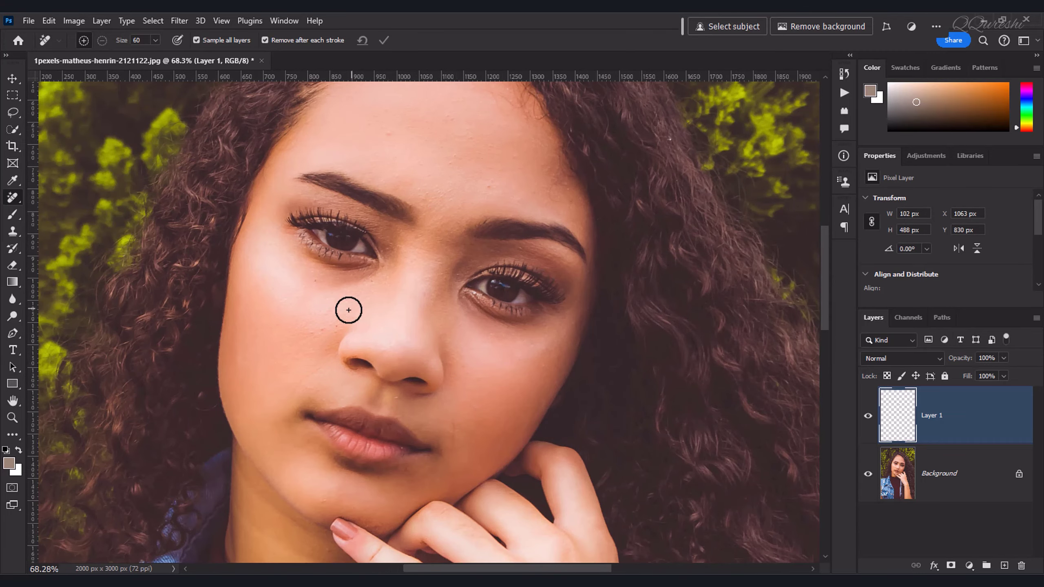
click(336, 316)
click(389, 131)
click(421, 196)
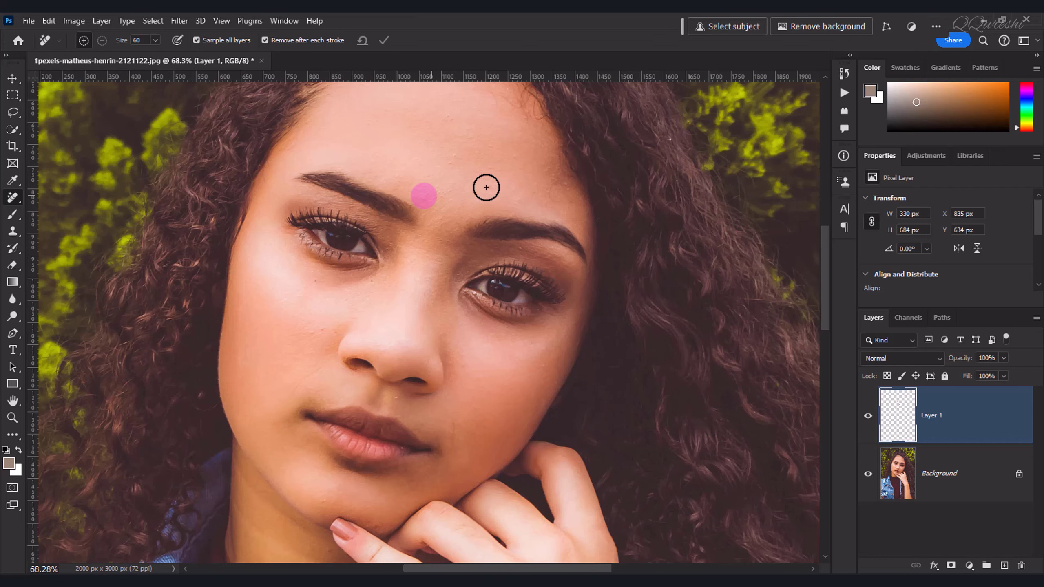
click(489, 187)
click(453, 428)
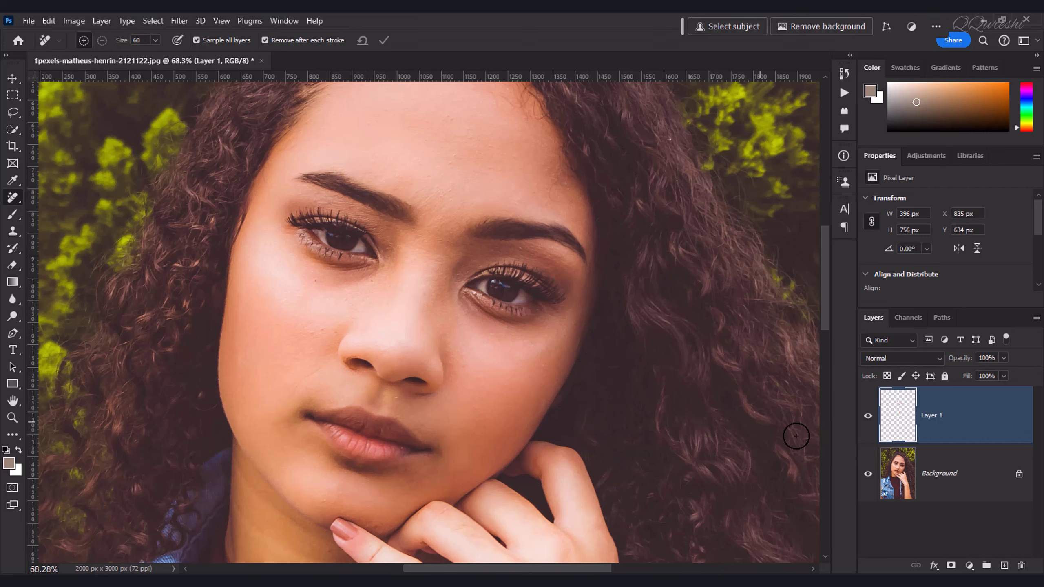
Step: Merge the retouch layer into the Background and fit the whole image on screen
shift+click(948, 473)
key(ctrl+e)
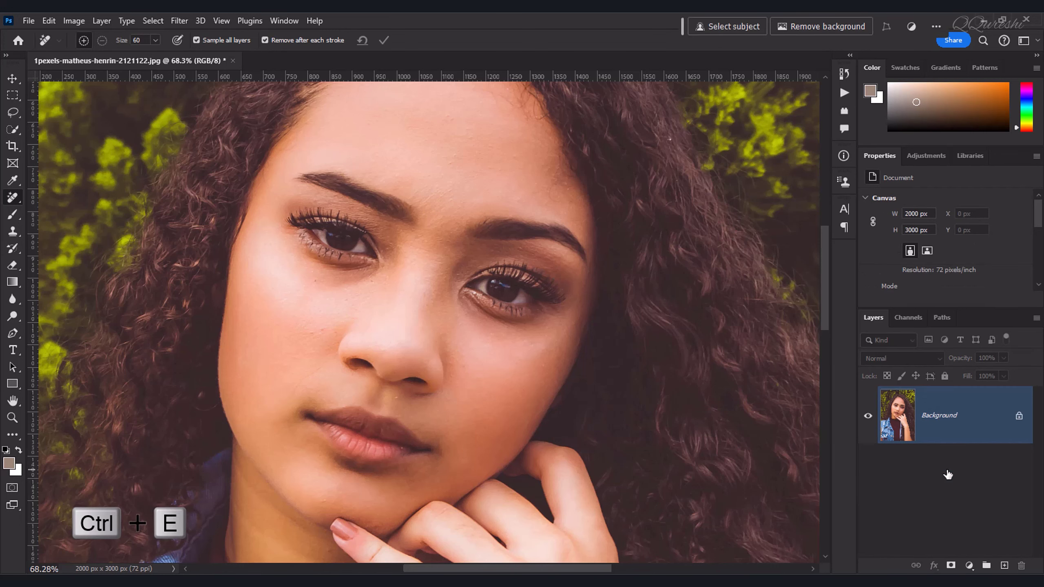
key(ctrl+0)
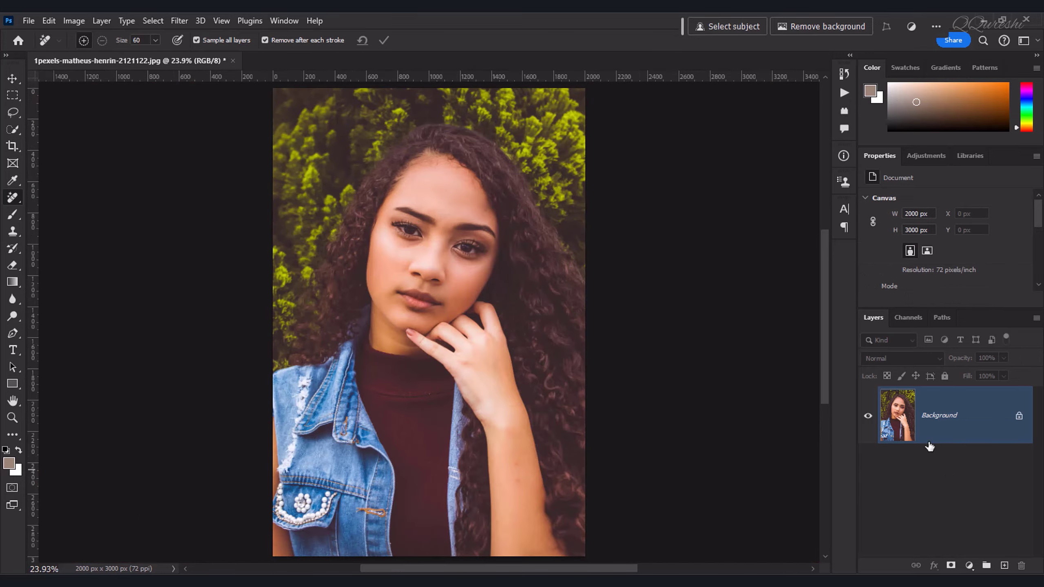
Step: Turn on the Colorize filter in the Neural Filters workspace
click(178, 21)
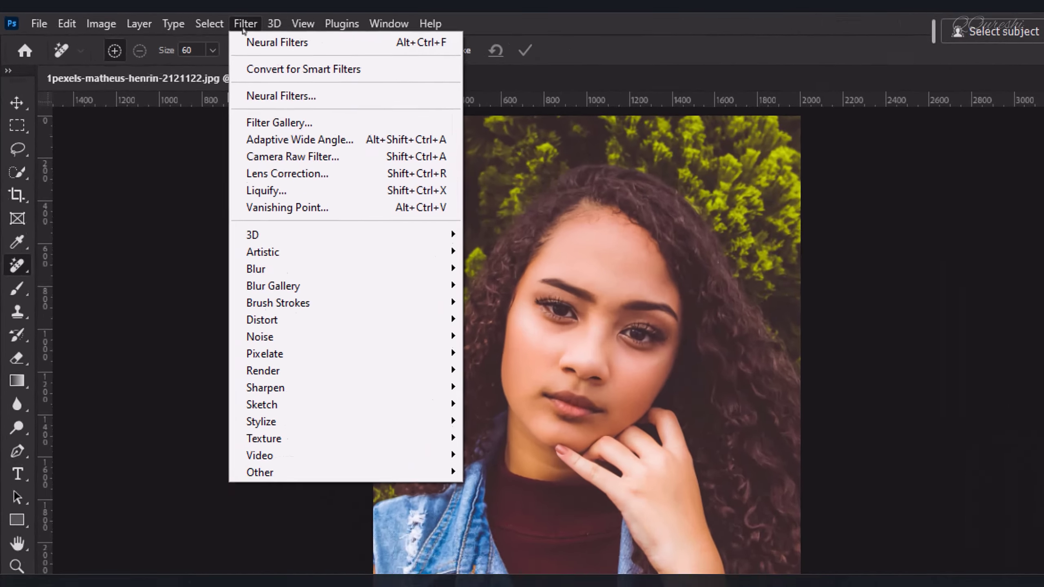
click(413, 144)
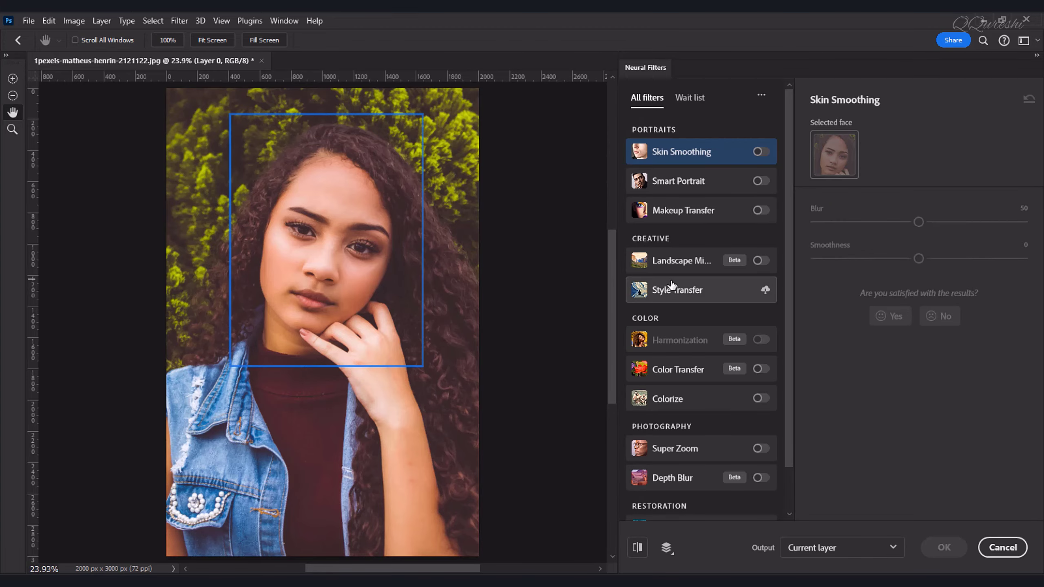
click(760, 399)
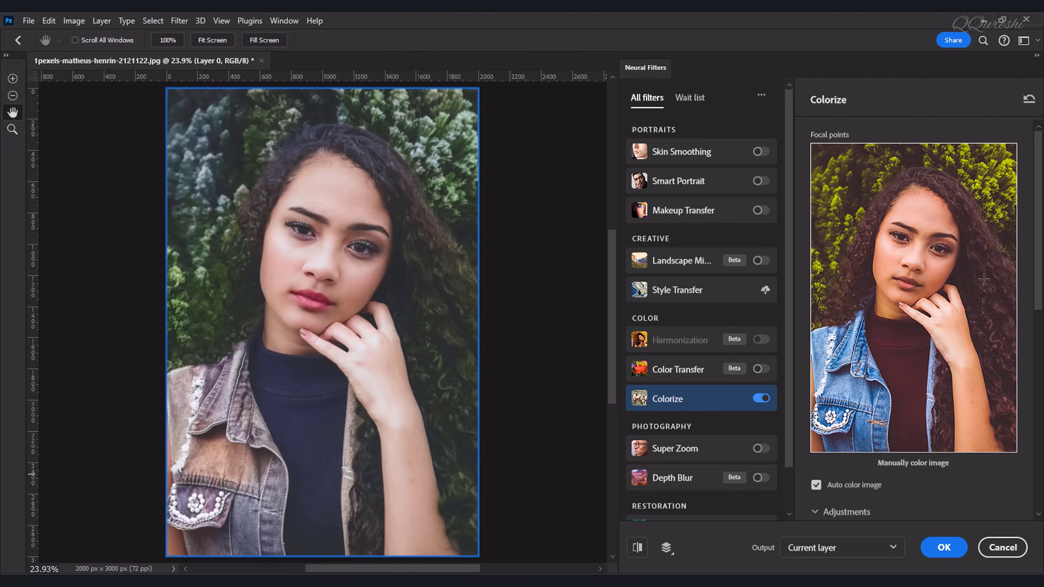
Step: Place the first Colorize focal point and confirm black as its colour
click(1003, 376)
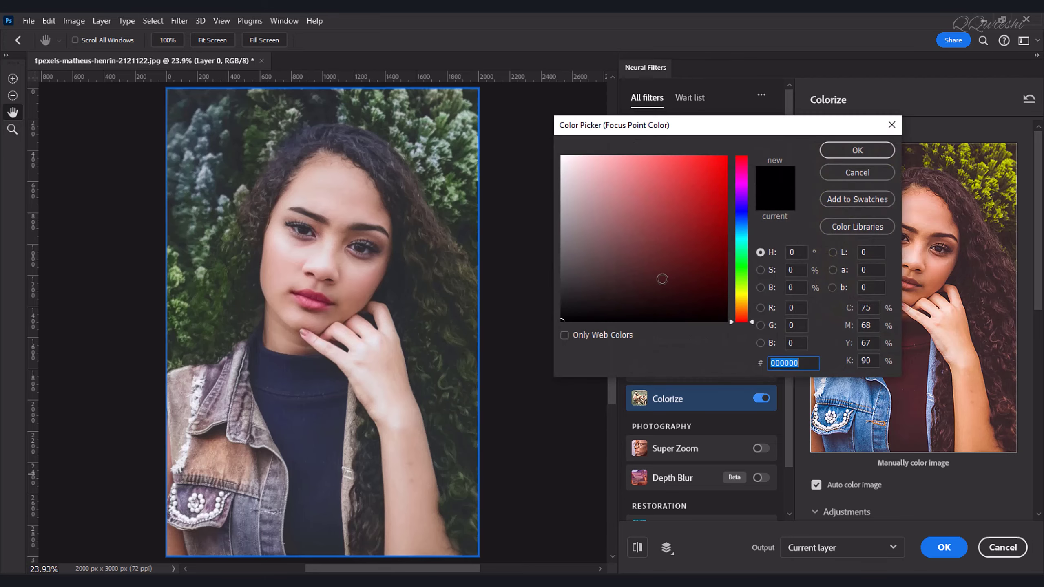
drag(662, 279, 555, 324)
click(836, 152)
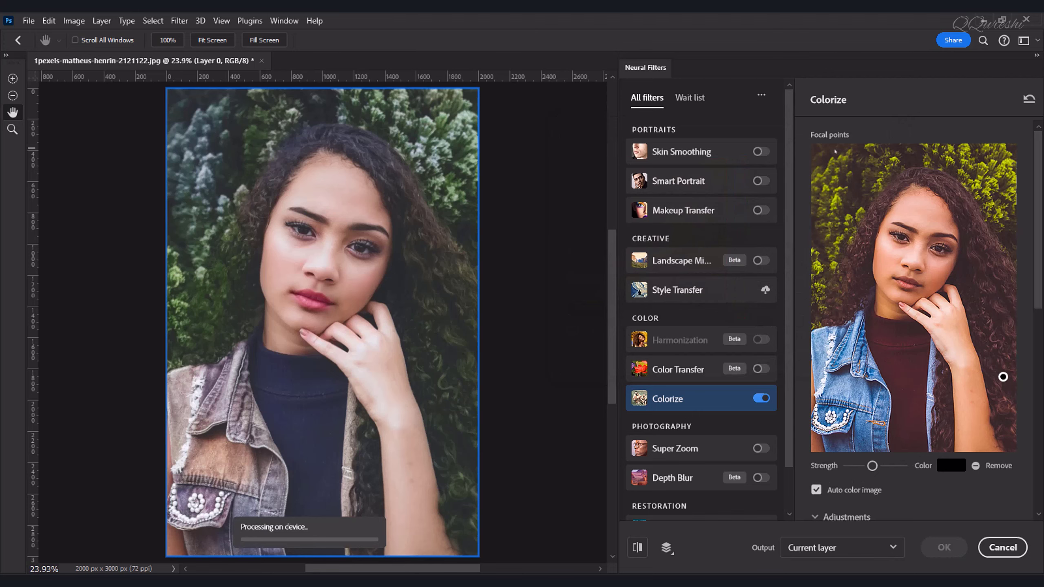
Step: Add six more black focal points across the hair and reopen the colour choice
click(1005, 346)
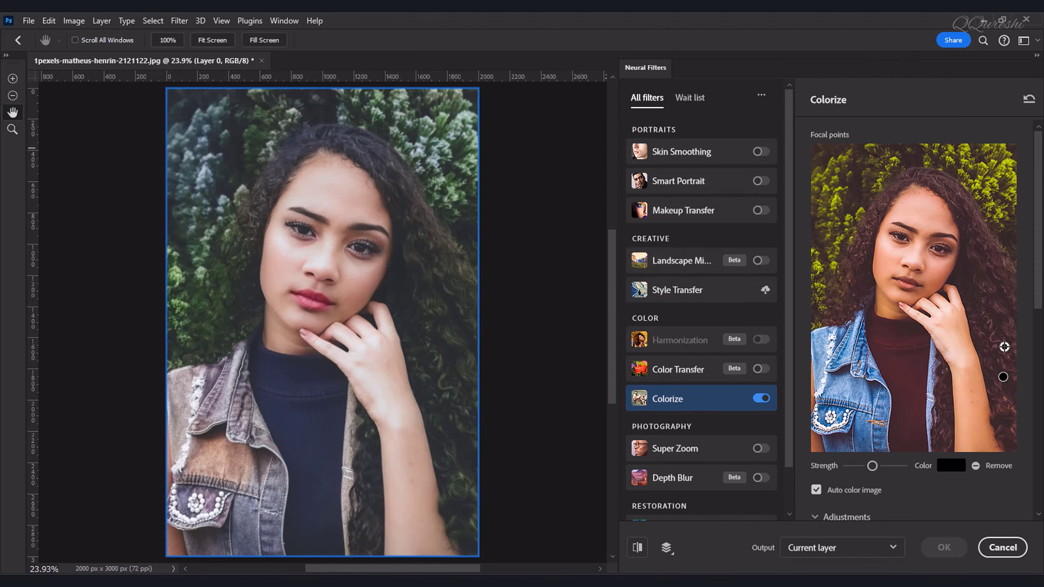
click(1005, 312)
click(983, 297)
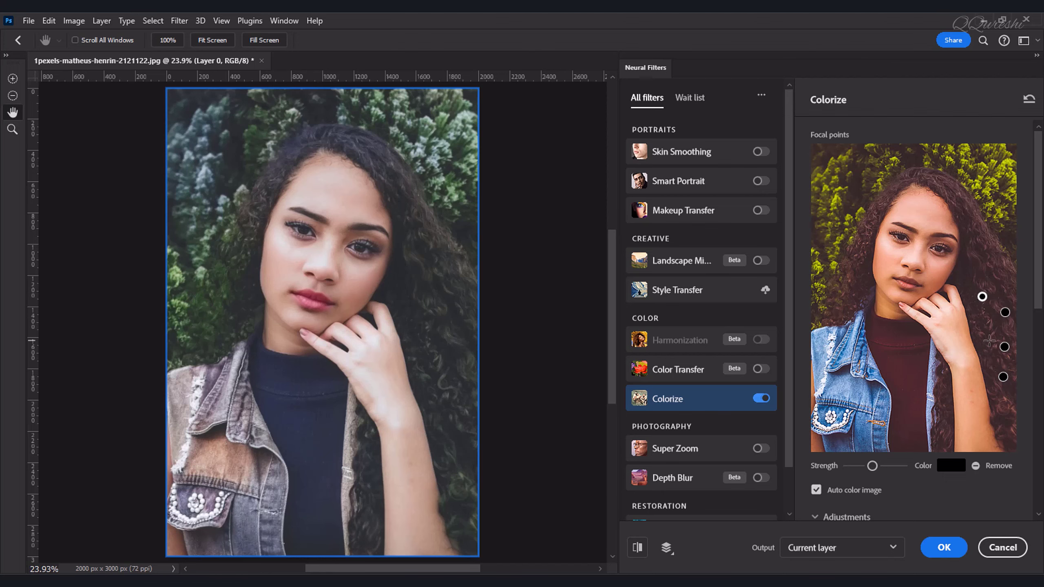
click(1008, 417)
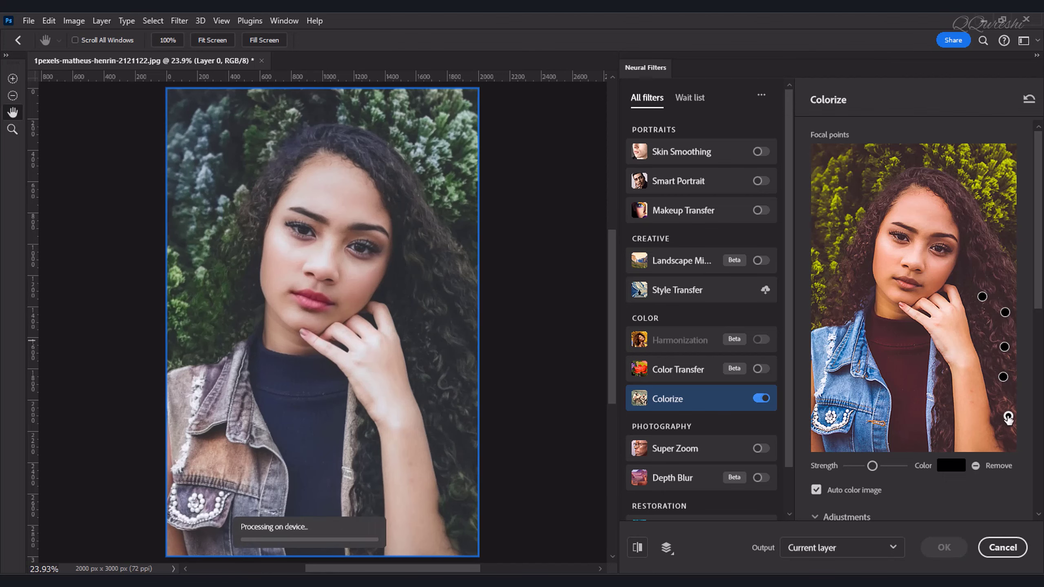
click(865, 277)
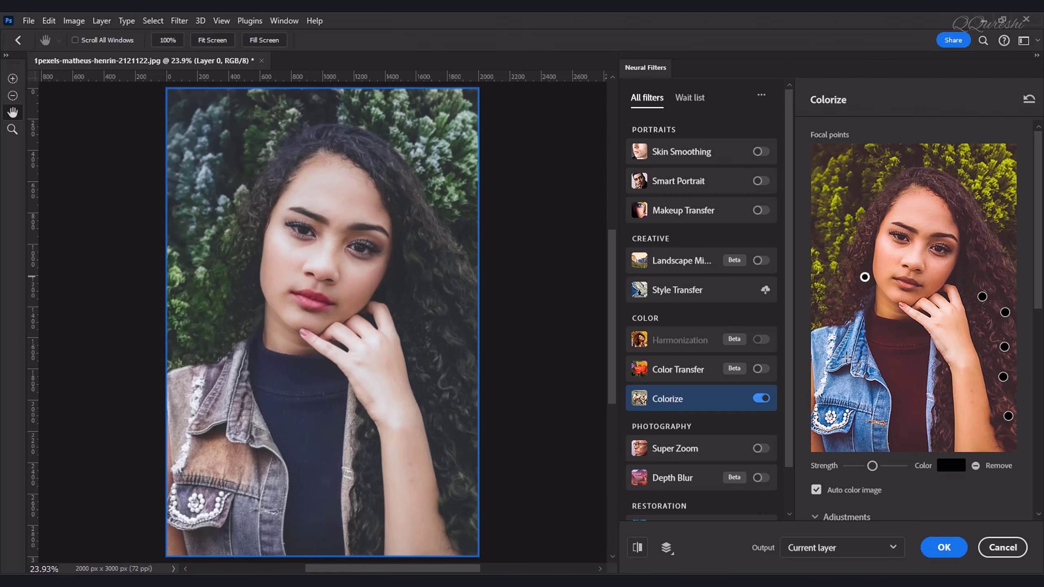
click(846, 357)
click(949, 468)
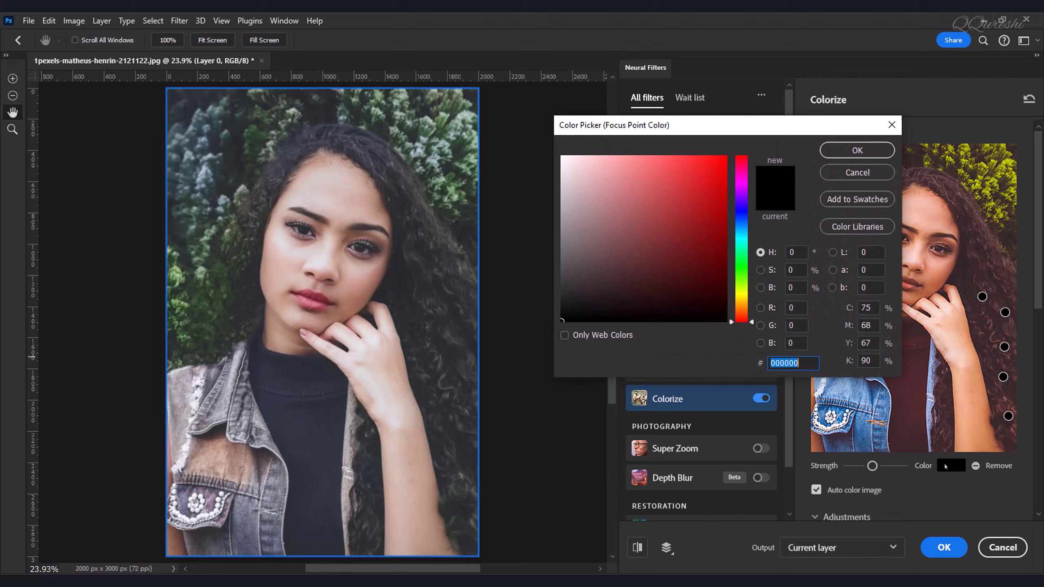
Step: Set the focal point colour to blue, hue 196 (#1ba4d7)
click(741, 240)
click(707, 182)
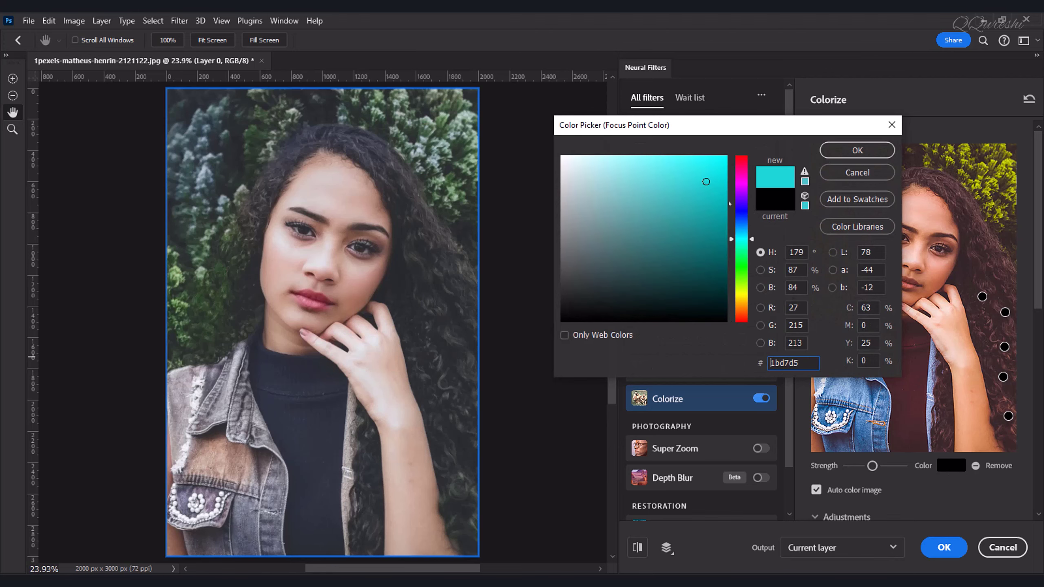
click(743, 232)
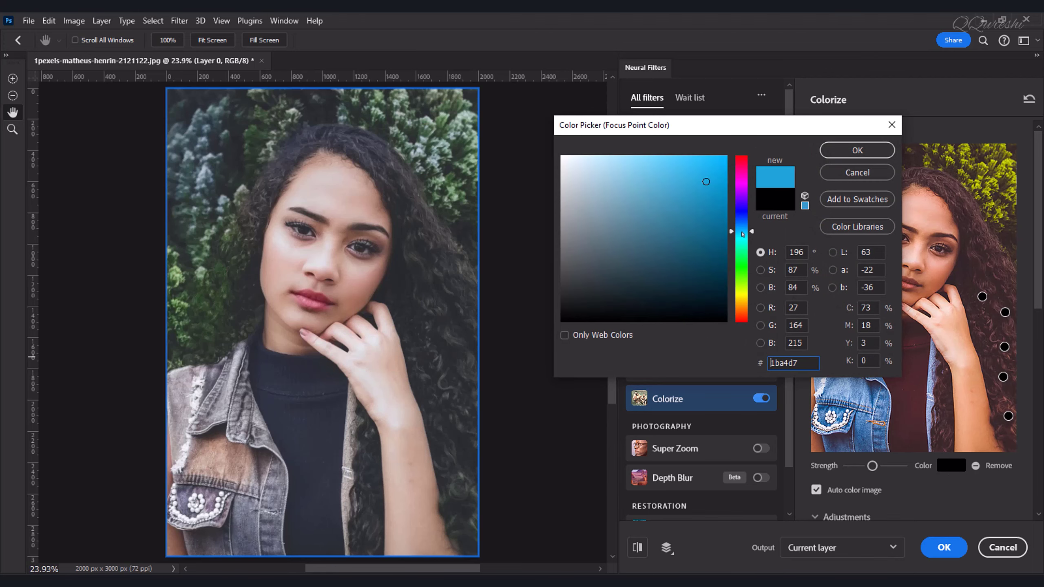
click(837, 151)
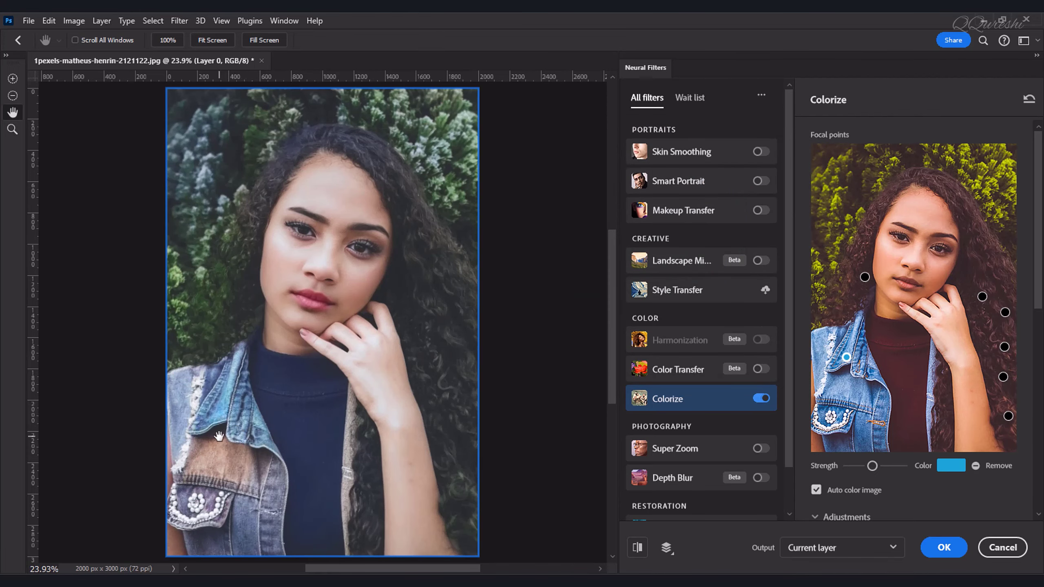
Step: Add four blue focal points on the vest, jacket pocket and top, then start an orange colour
click(844, 384)
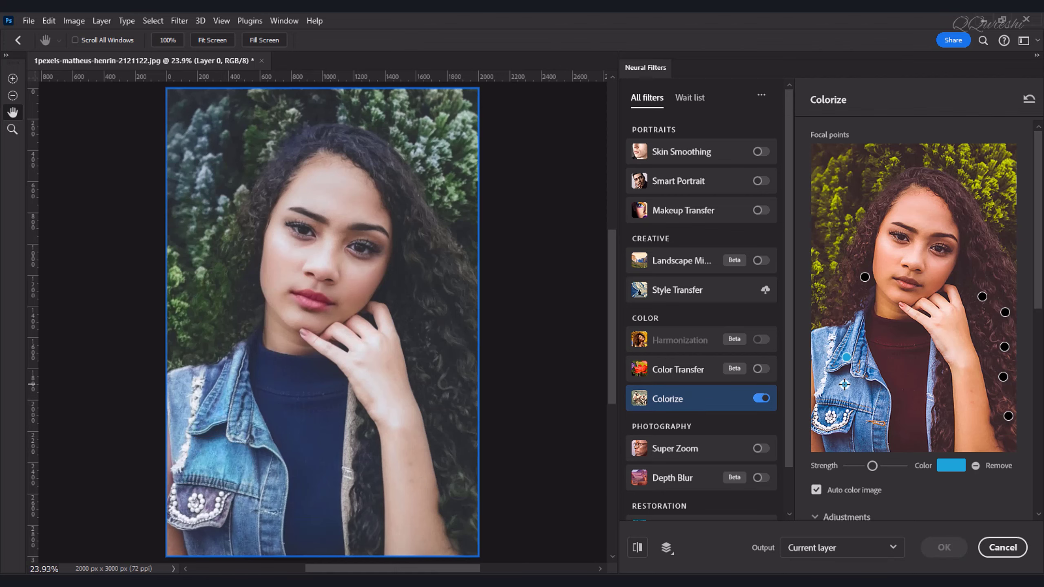
click(838, 413)
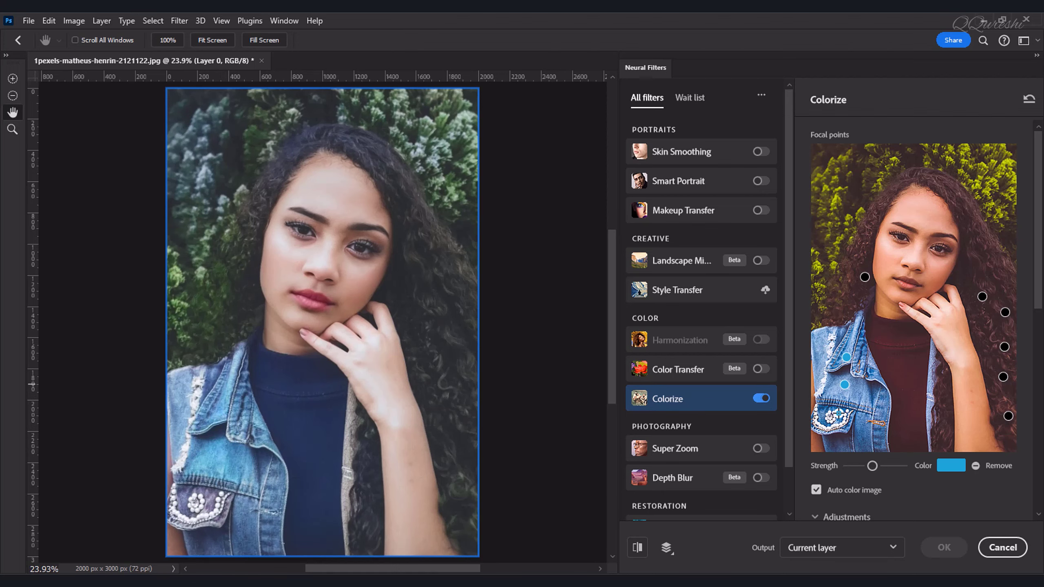
click(932, 370)
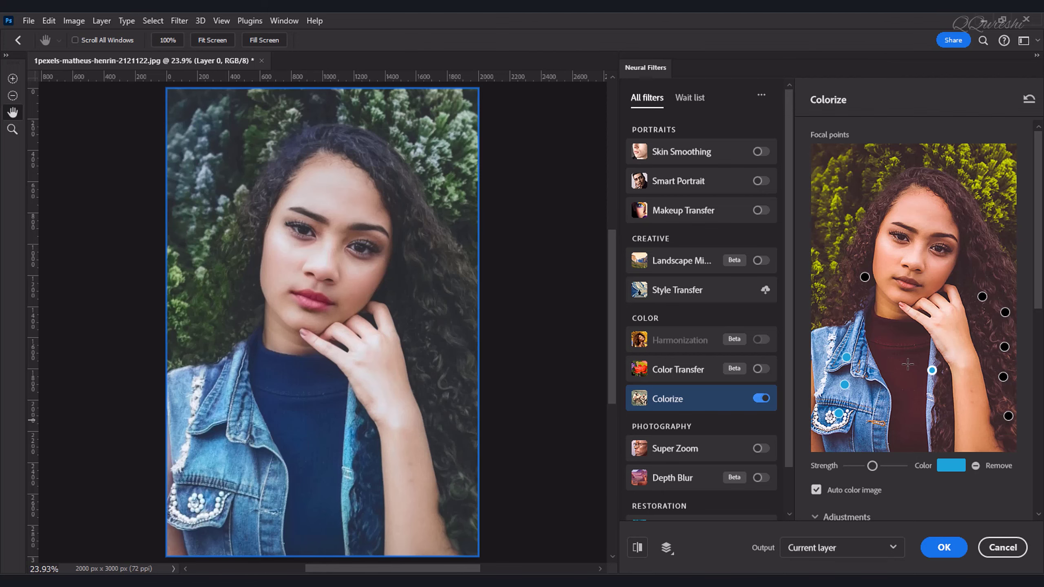
click(907, 364)
click(951, 469)
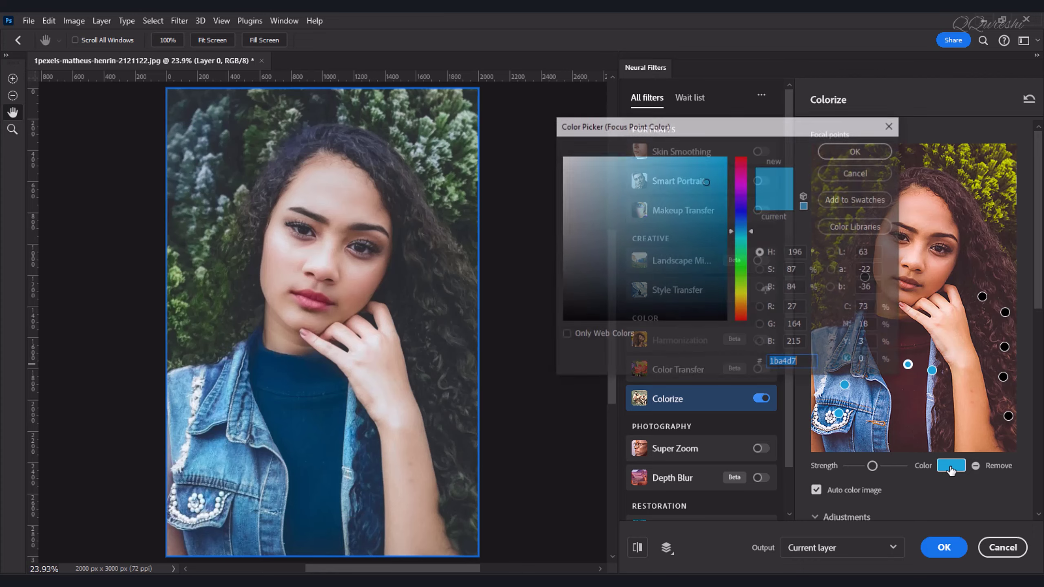
click(742, 305)
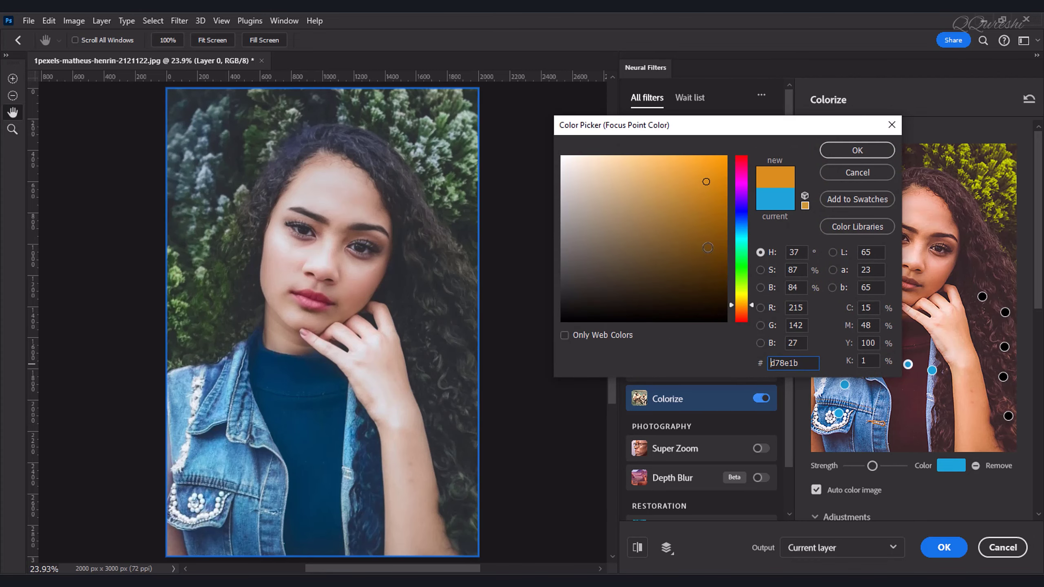
Step: Make the top's focal point deep brown and add a point on the upper-left foliage
click(708, 248)
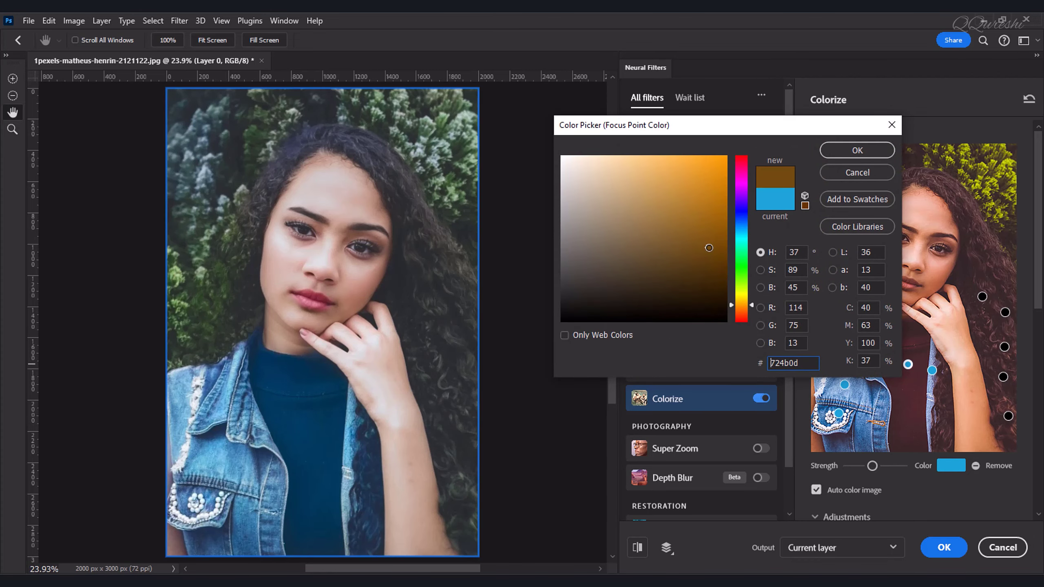
click(850, 152)
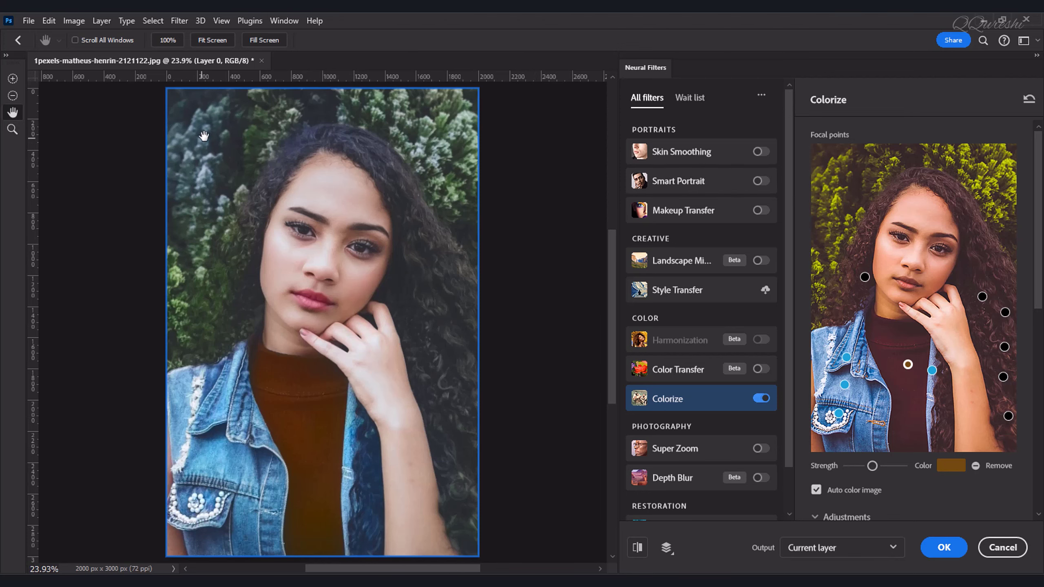
click(838, 161)
Step: Set the foliage point to green #0d7227 and add another point on the upper-right leaves
click(951, 467)
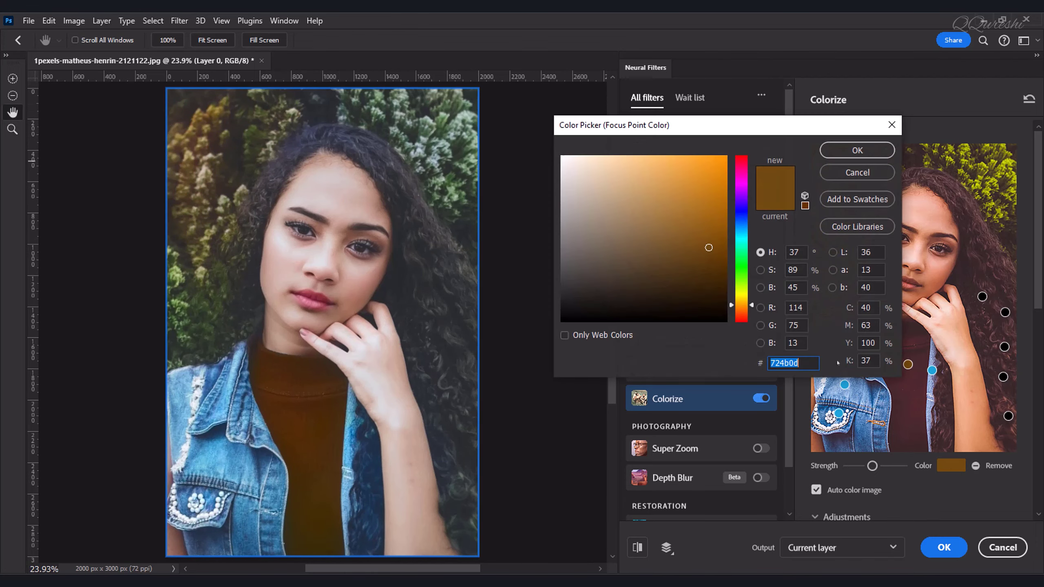
text(0d7227)
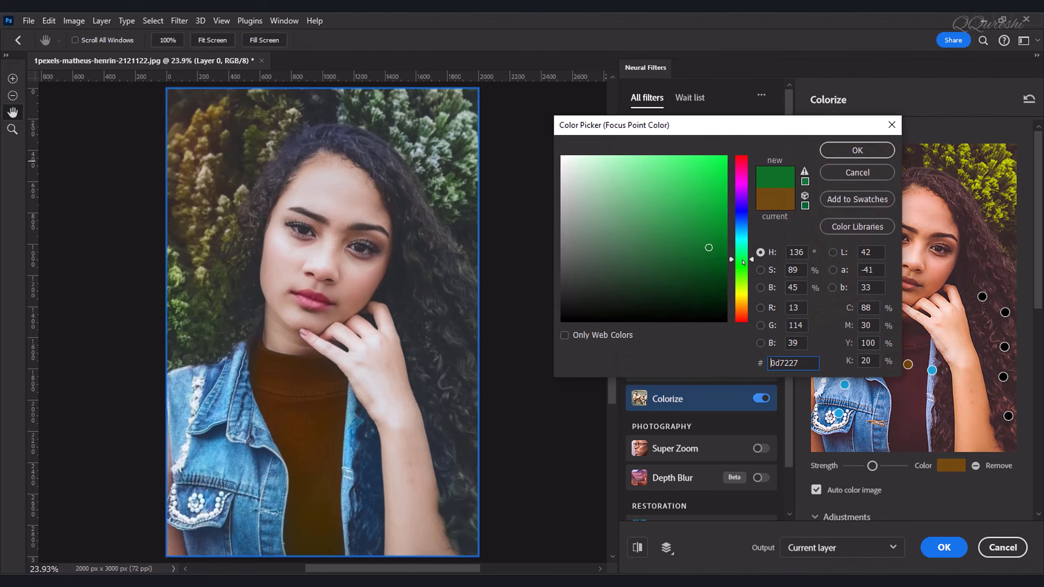
click(834, 150)
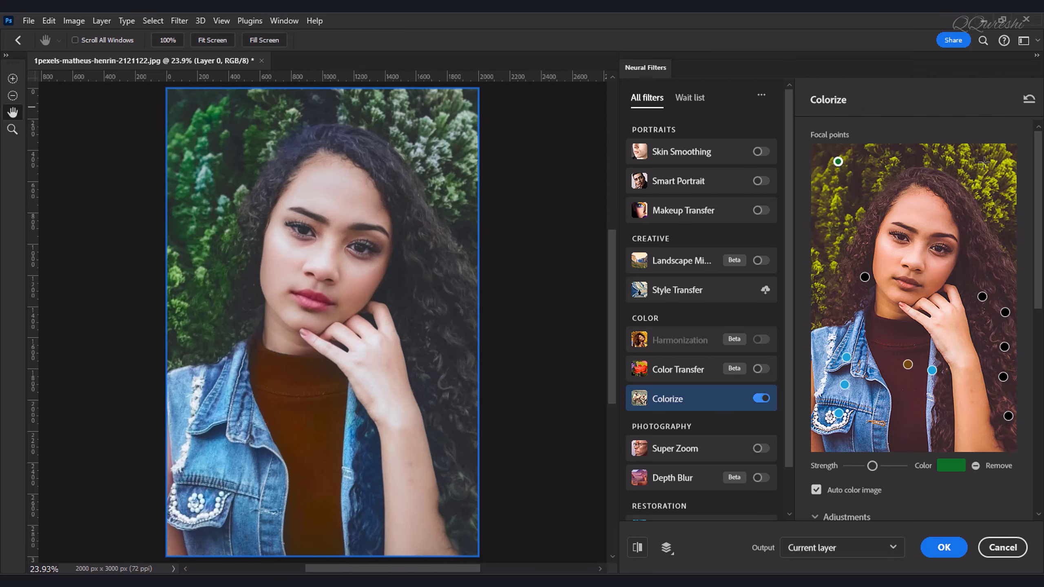
click(996, 153)
Step: Apply the Neural Filters result, deselect with Ctrl+D, and duplicate it to Layer 1 with Ctrl+J
click(945, 547)
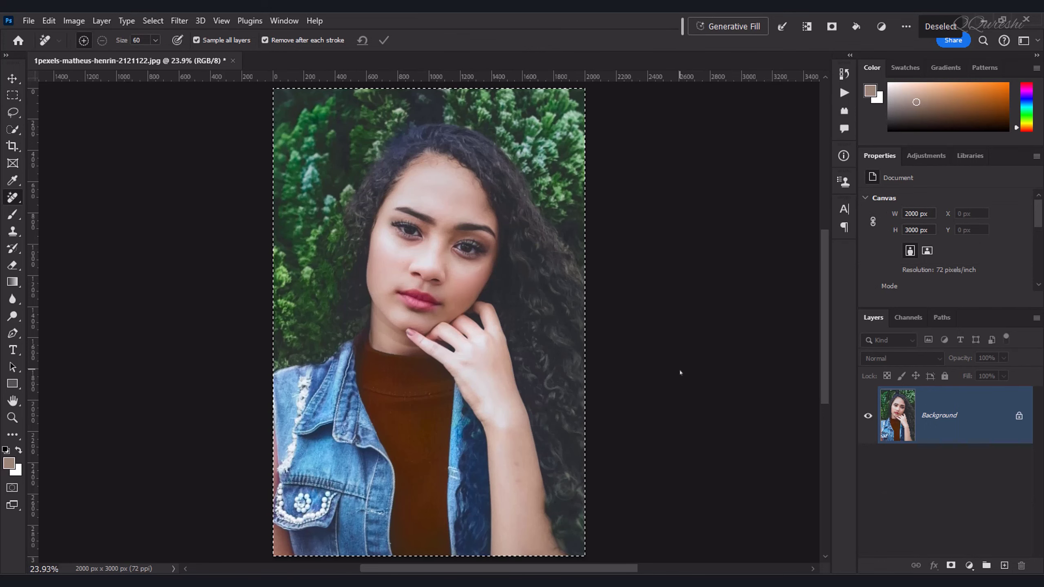
key(ctrl+d)
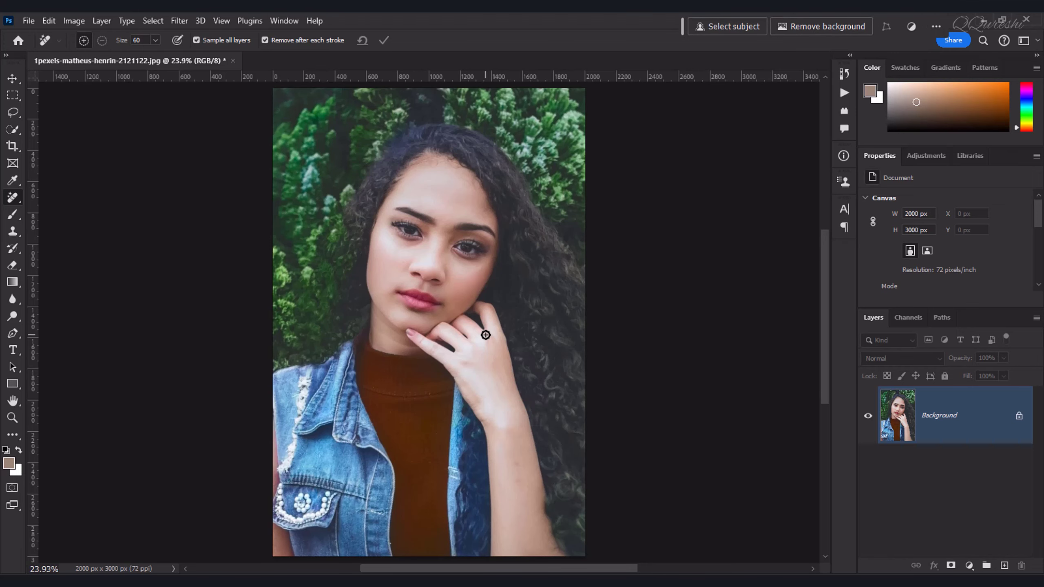
key(ctrl+j)
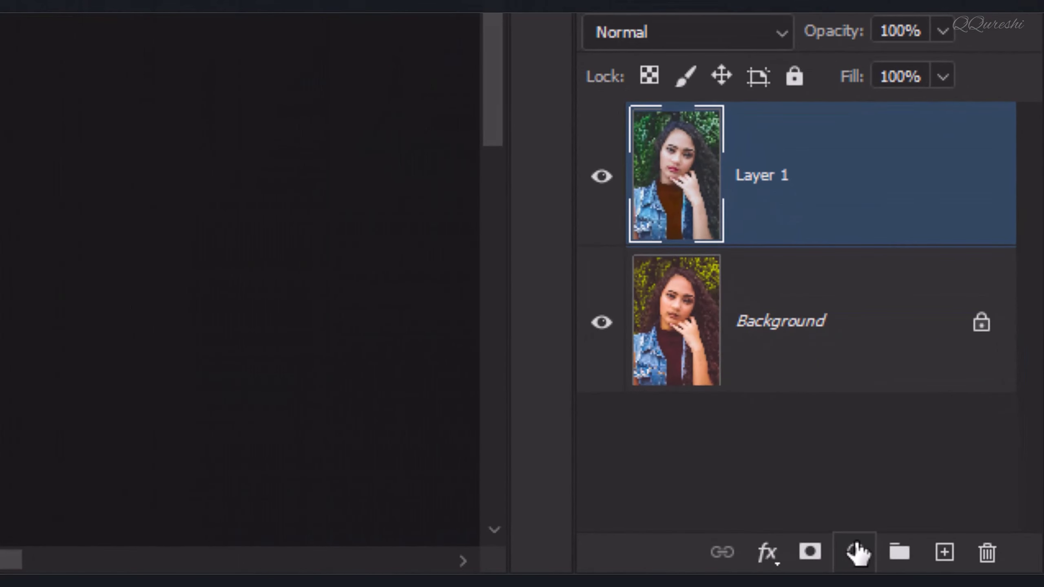
Step: Add a Gradient Map adjustment layer using the Basics Black, White gradient
click(970, 566)
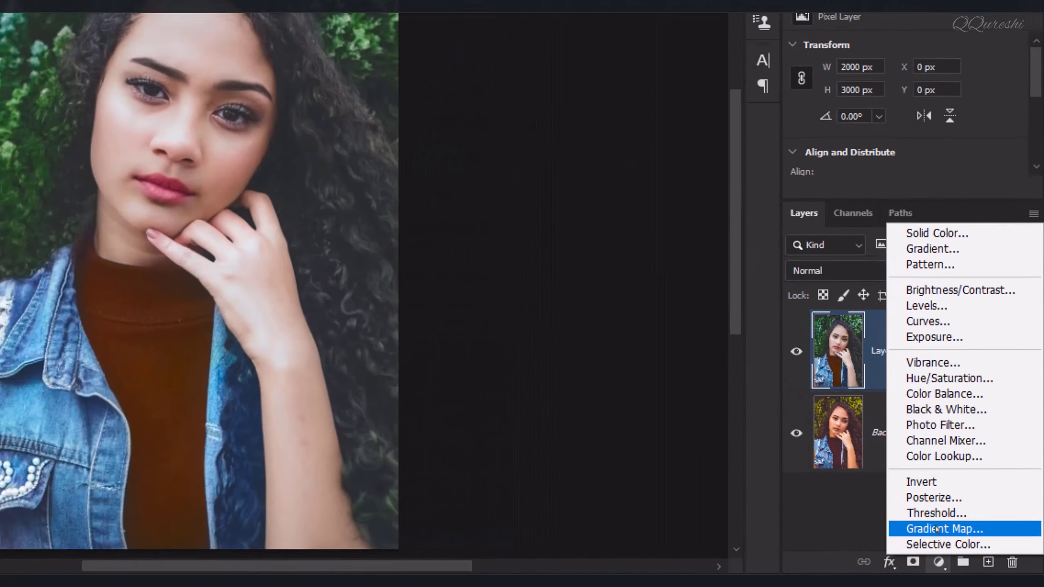
click(853, 495)
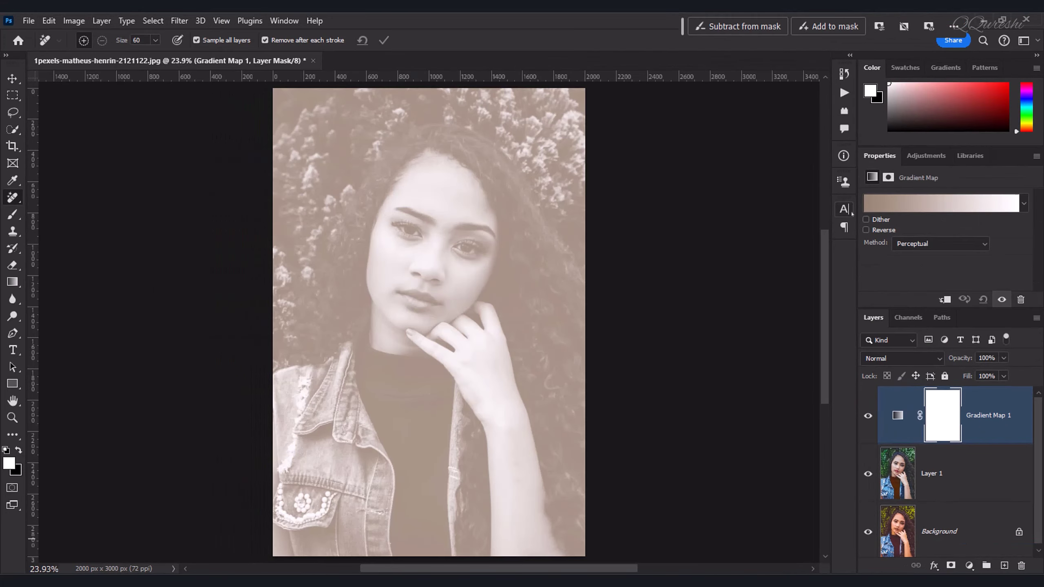
click(879, 206)
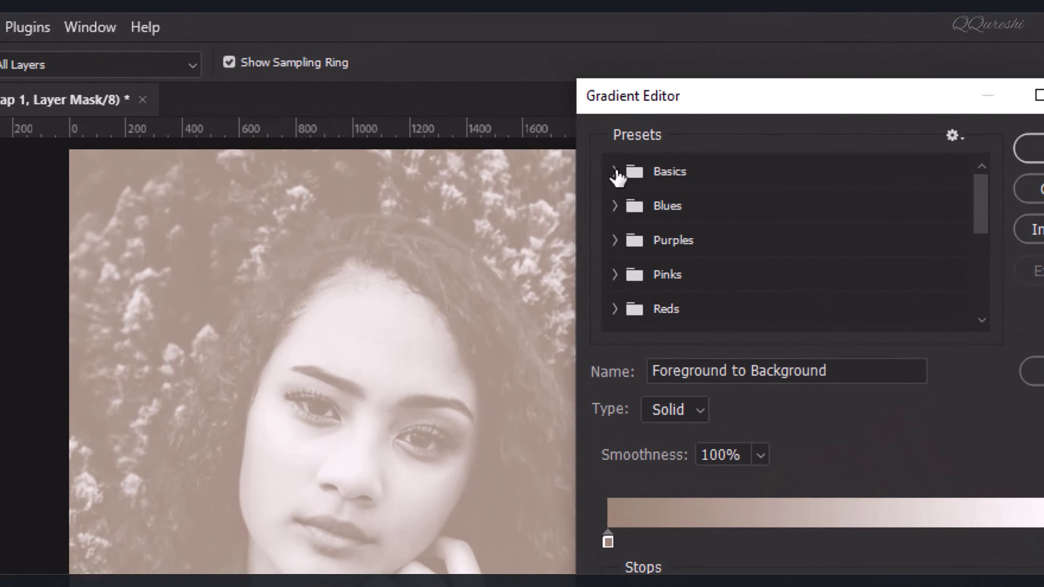
click(611, 165)
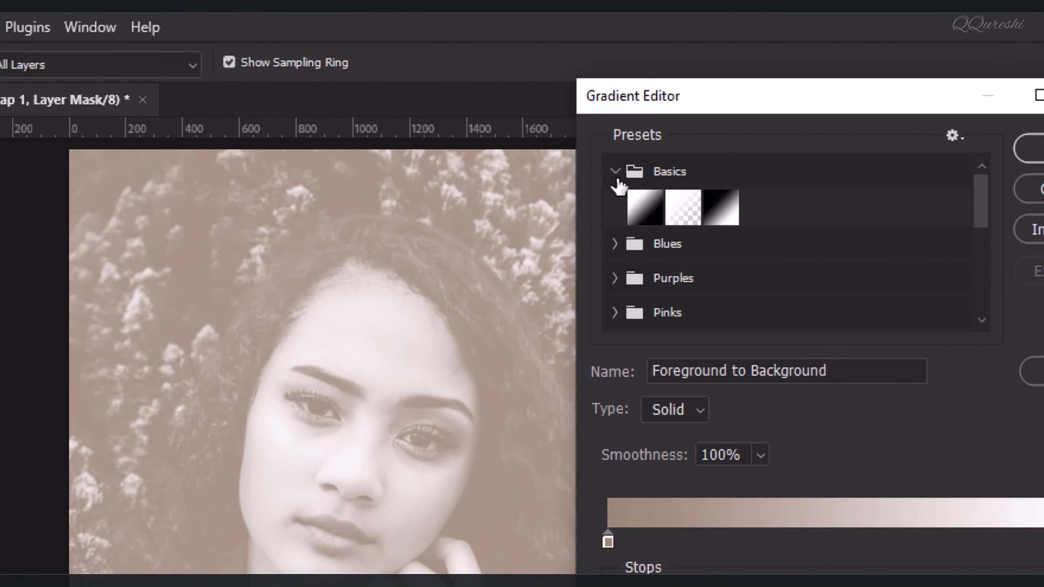
click(719, 207)
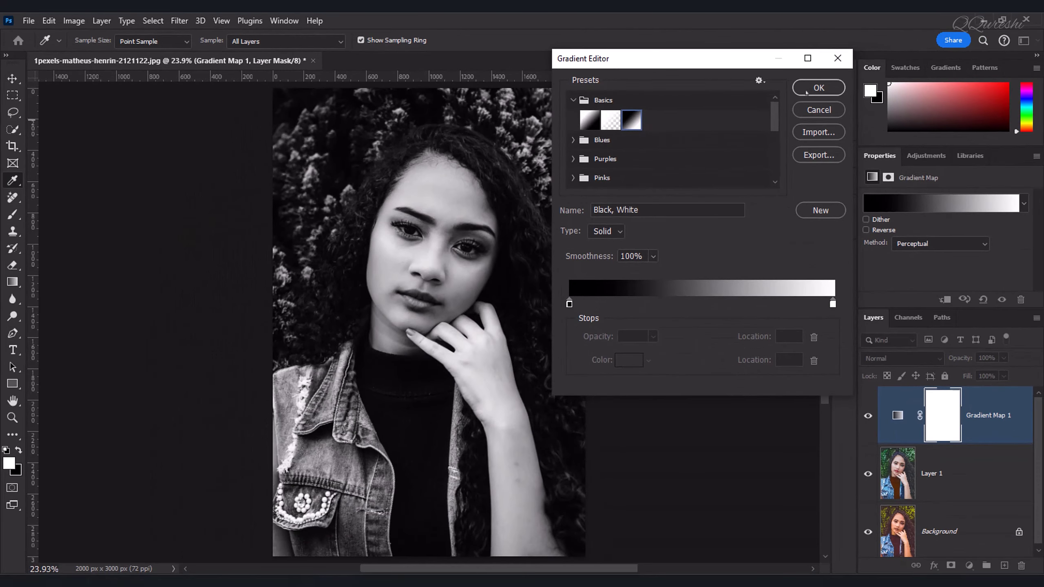
click(807, 91)
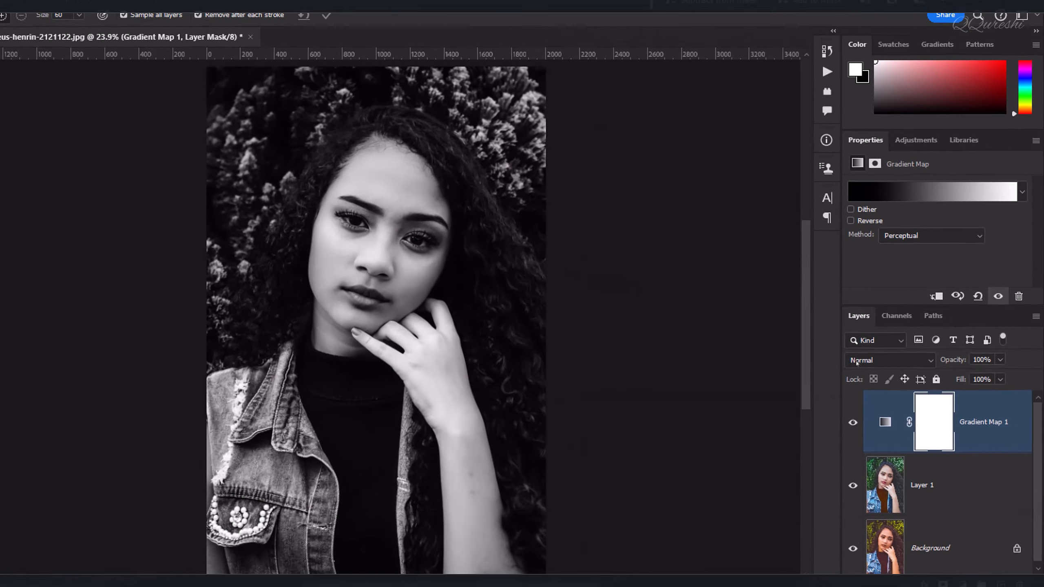
click(857, 360)
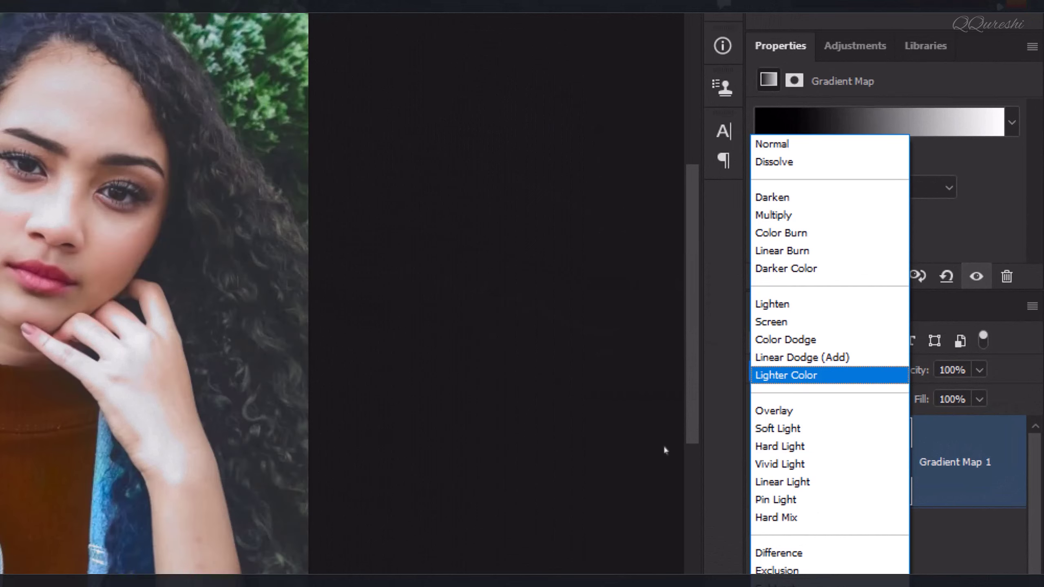
Step: Set the Gradient Map layer to Soft Light blending with 50% opacity
click(759, 429)
click(952, 371)
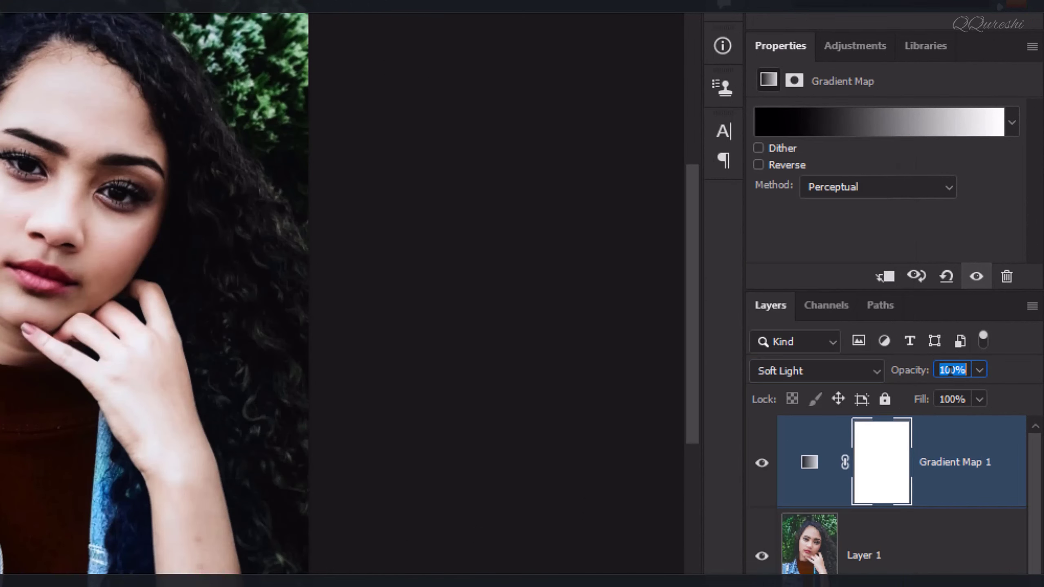
text(50)
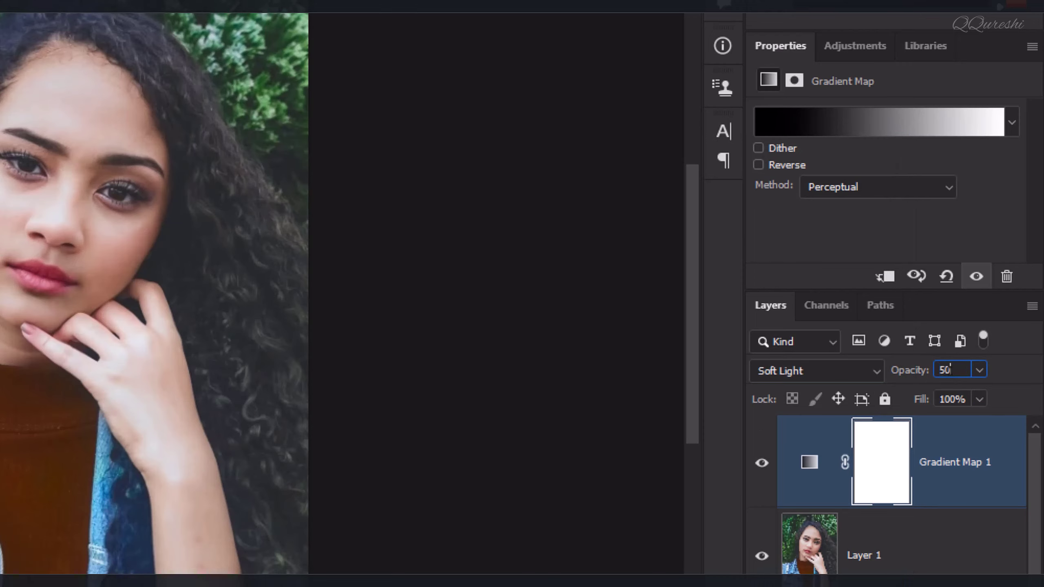
key(Return)
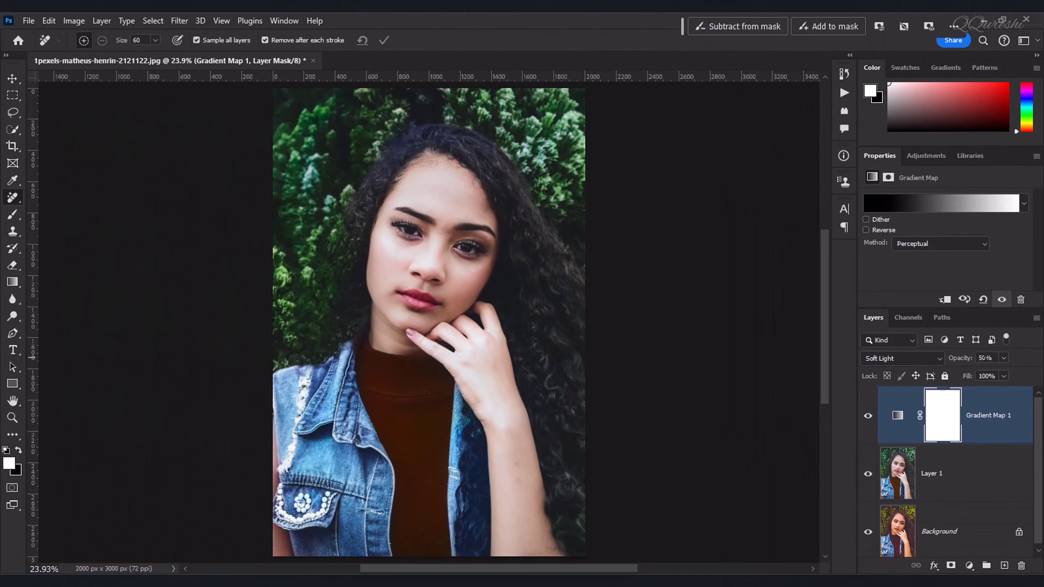
click(868, 417)
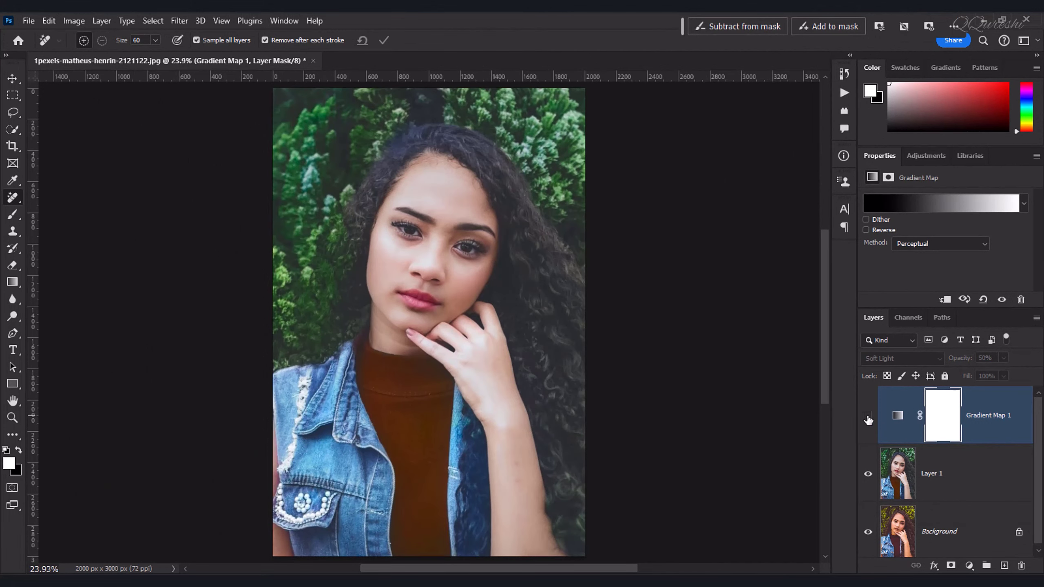
click(868, 418)
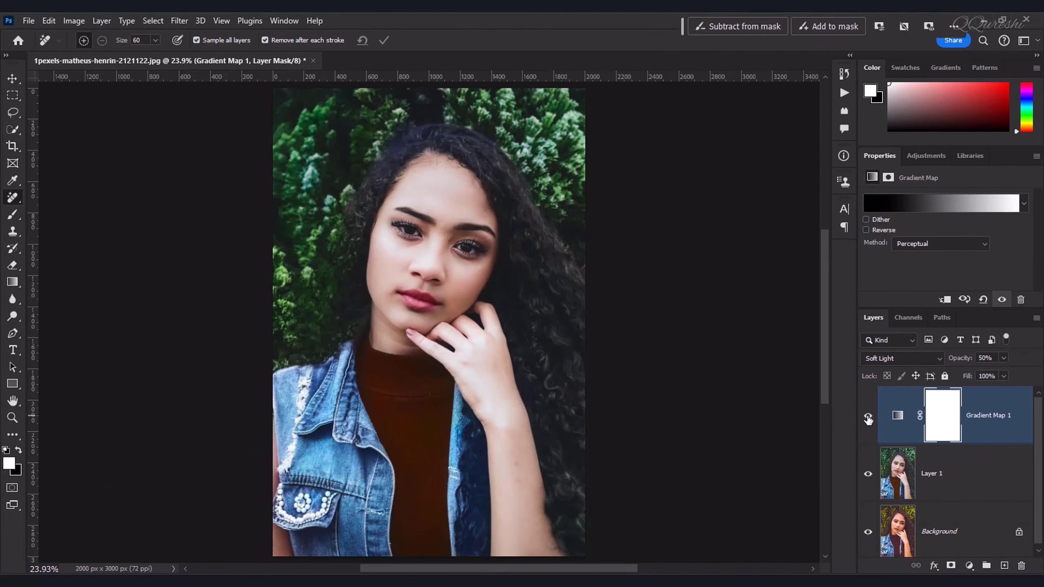
alt+click(869, 534)
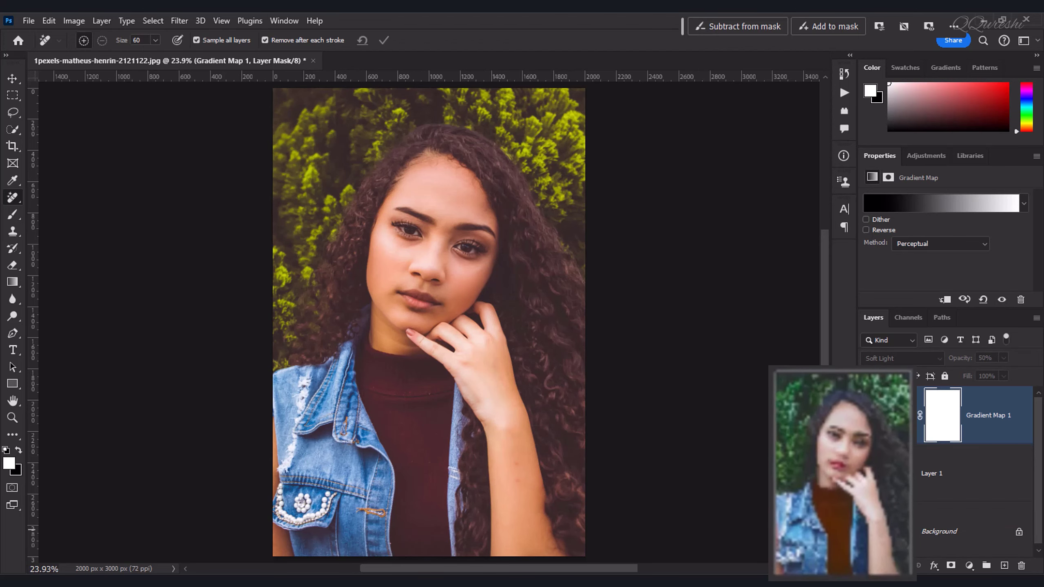
click(869, 474)
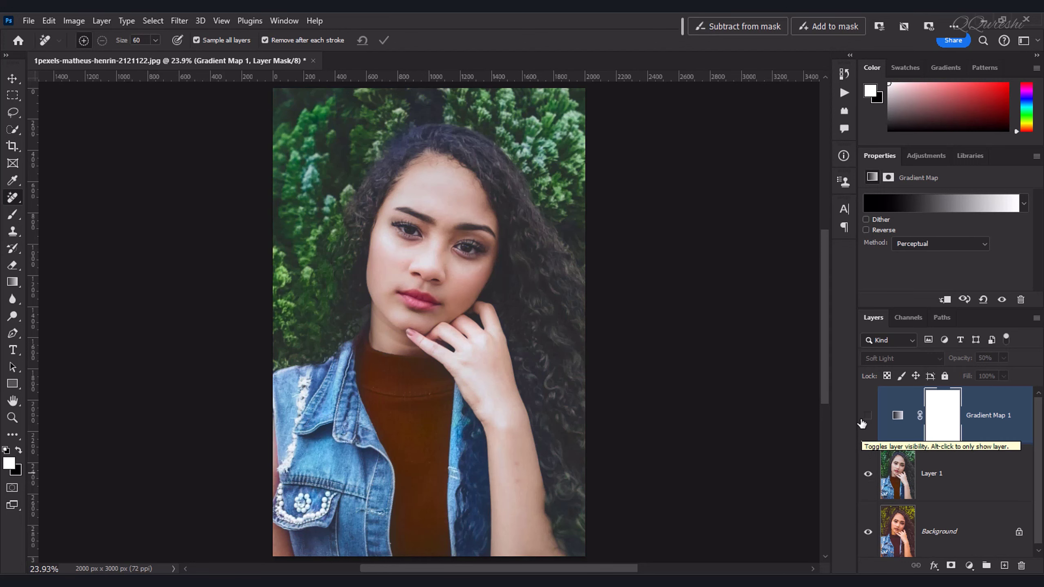
click(1002, 299)
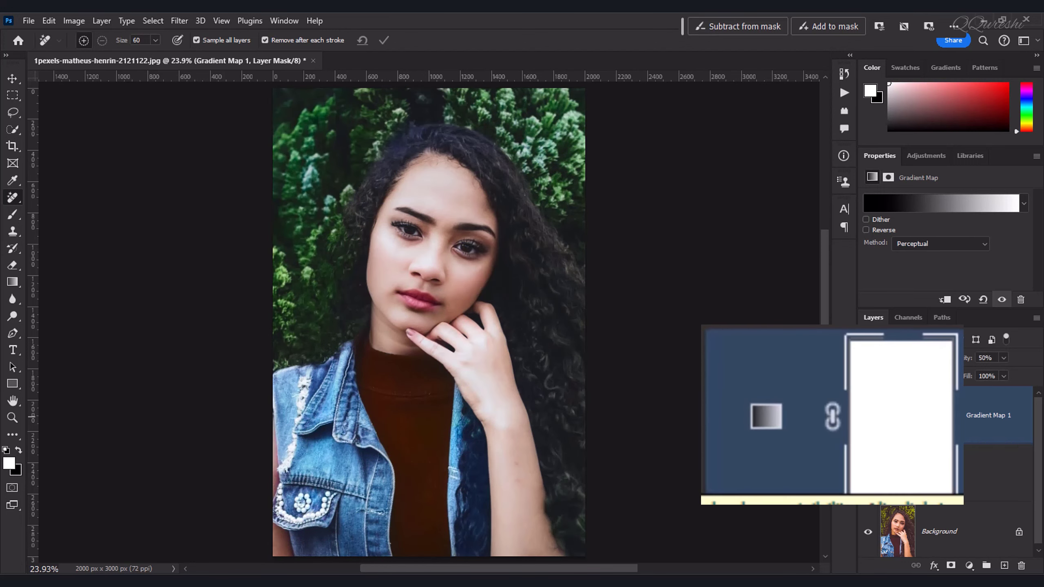